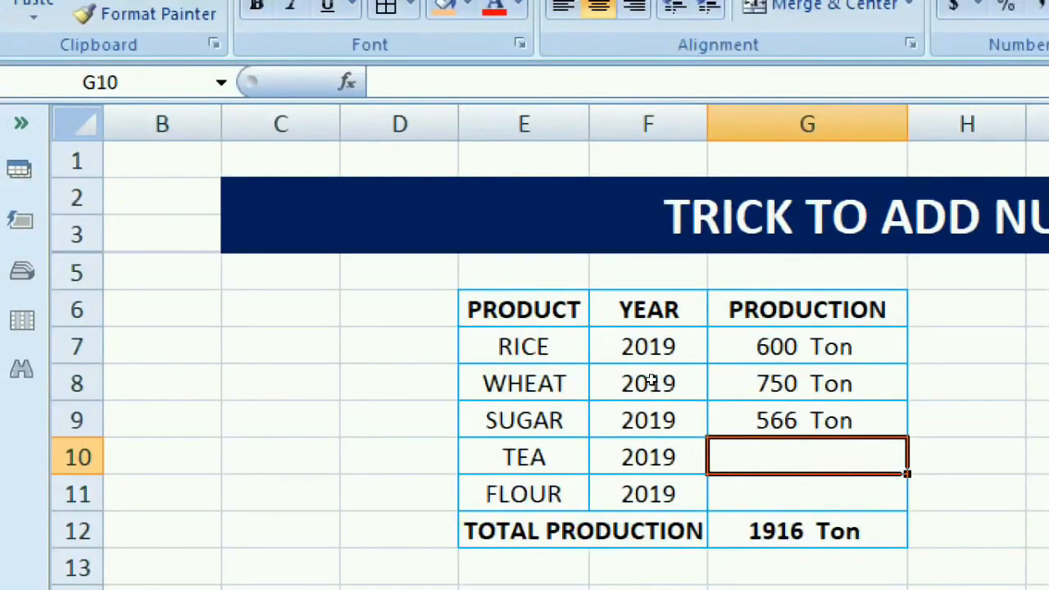
# - Enter the 2019 production figures for TEA as 450 and FLOUR as 455 in the production table
pyautogui.write('450')
pyautogui.press('Return')
pyautogui.write('4556')
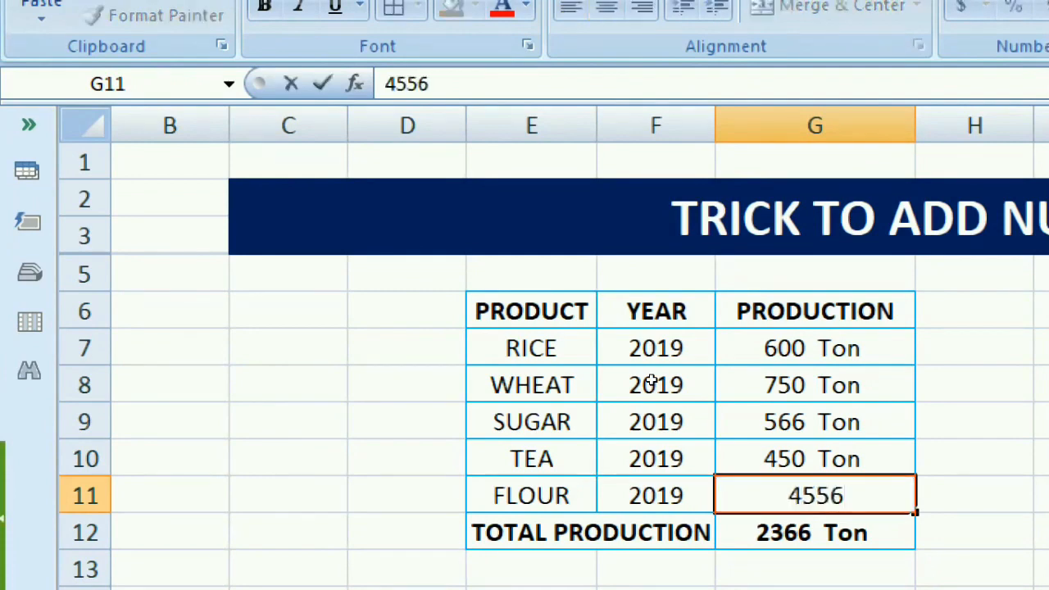
pyautogui.press('BackSpace')
pyautogui.press('Return')
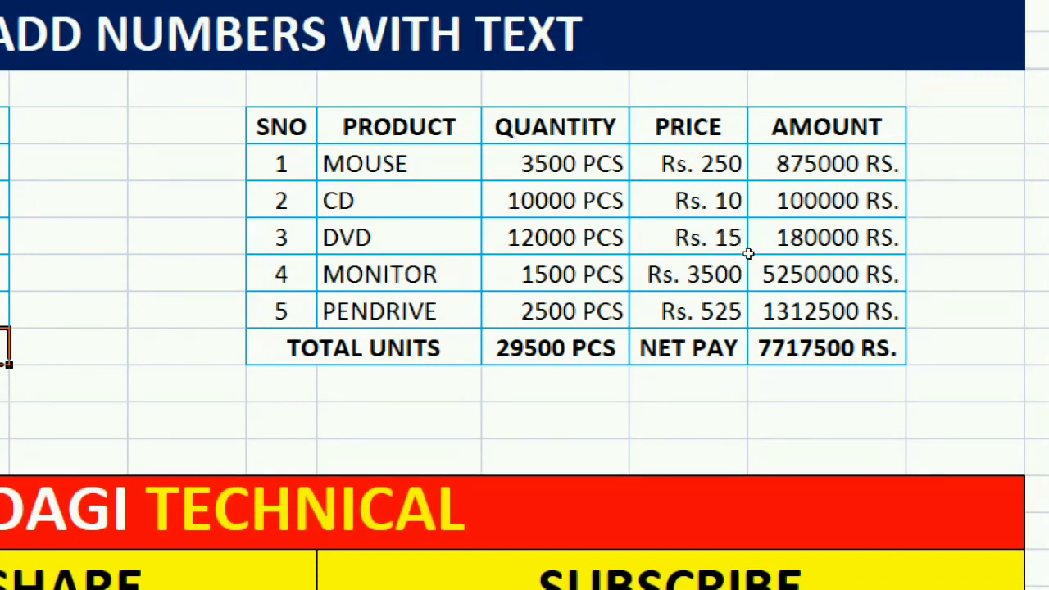
# - Set the MOUSE quantity to 6500 in the product price table
pyautogui.click(555, 164)
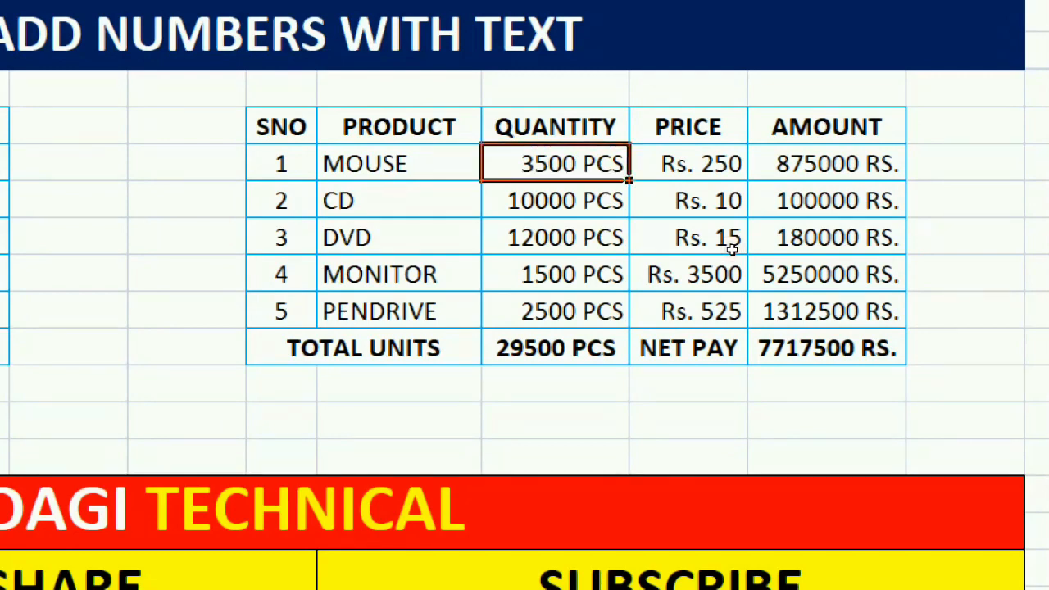
pyautogui.write('6500')
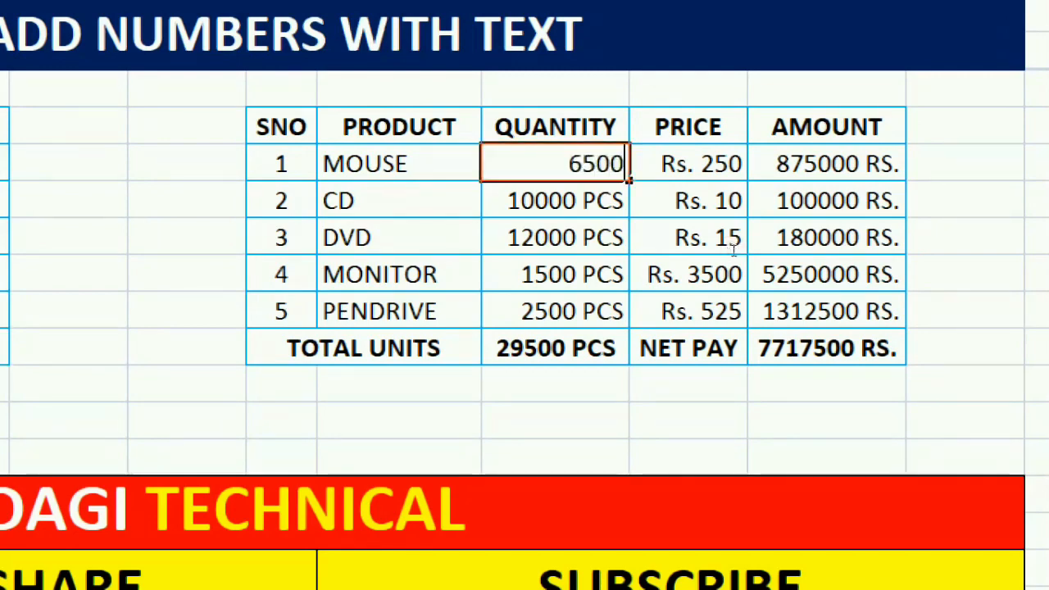
pyautogui.press('Return')
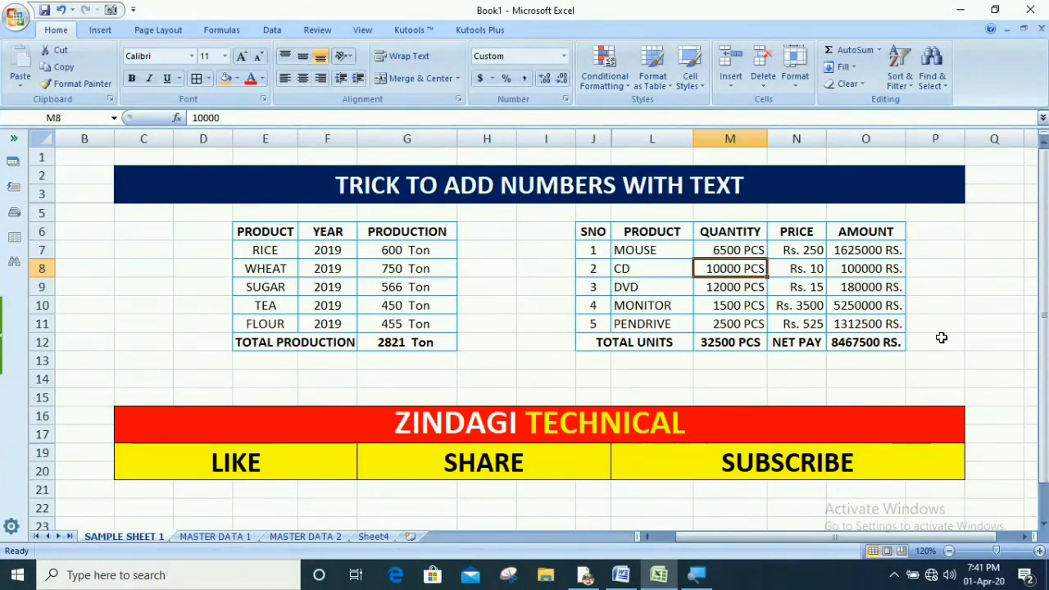
# - Switch to the MASTER DATA 1 sheet and enlarge its production table to 175% zoom
pyautogui.click(215, 536)
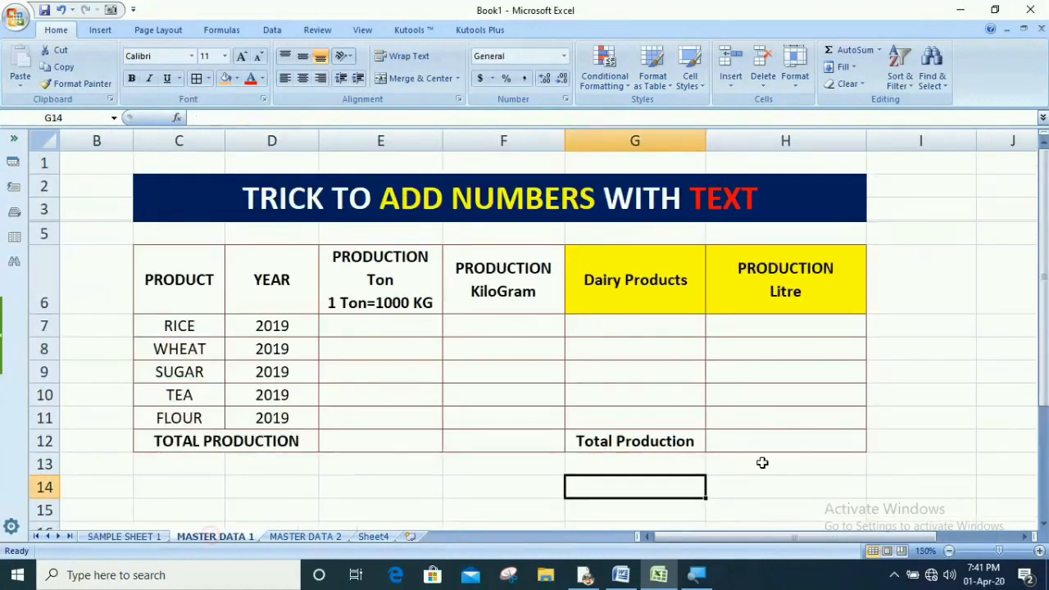
pyautogui.click(943, 440)
pyautogui.scroll(1, 930, 415)
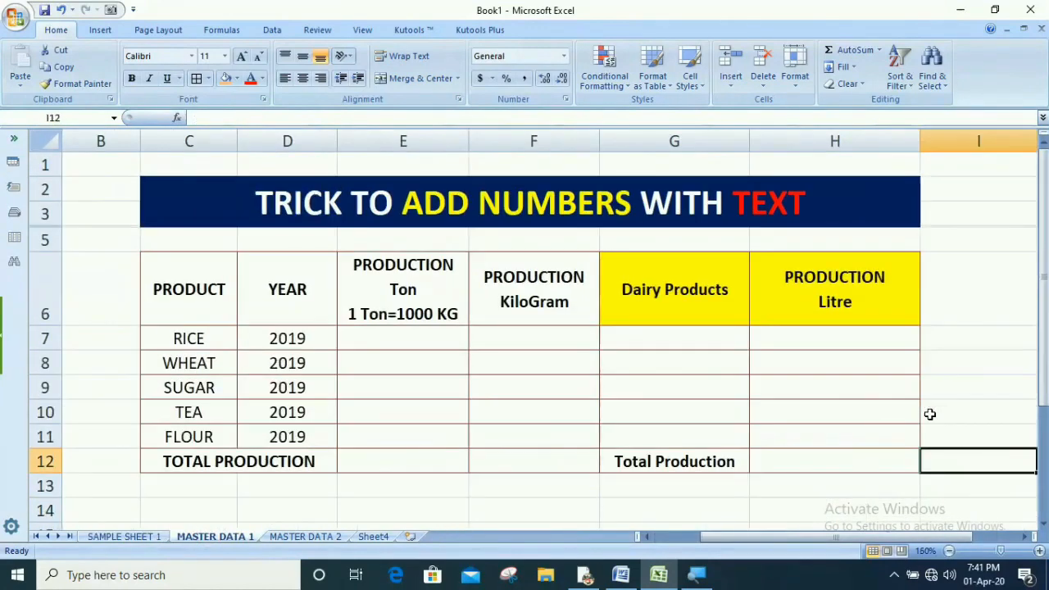
pyautogui.scroll(1, 929, 415)
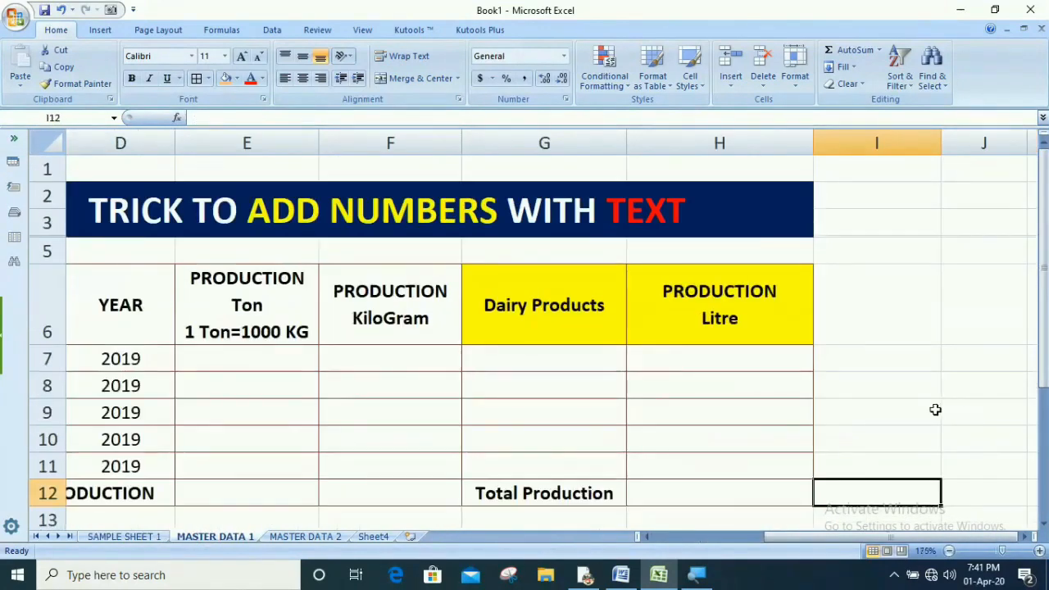
pyautogui.moveTo(849, 541); pyautogui.dragTo(790, 541)
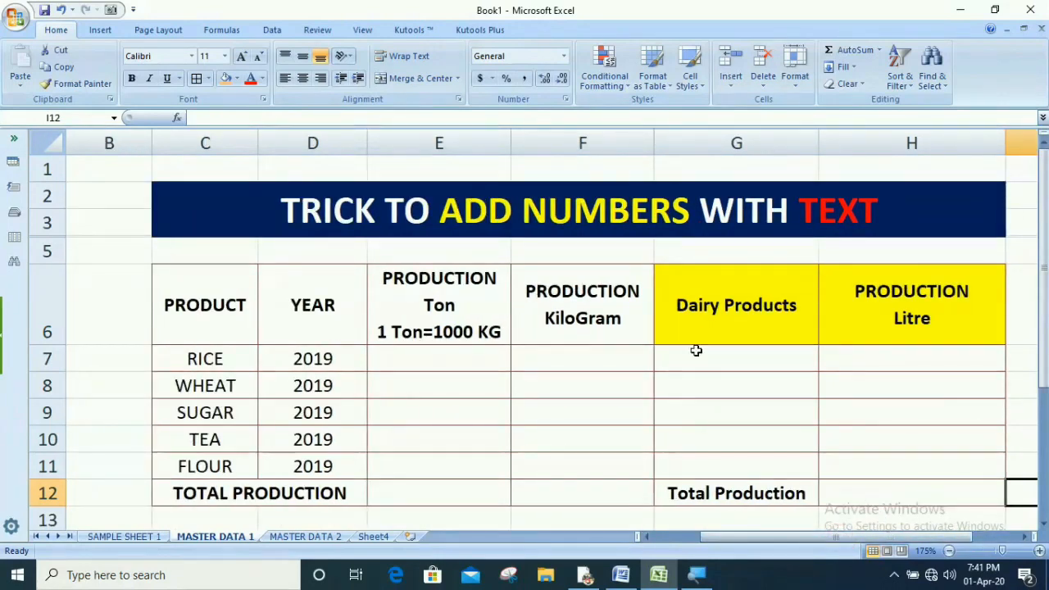
# - Examine the table's column headers and the empty entry cells for Ton, KiloGram, Dairy Products and Litre
pyautogui.click(209, 316)
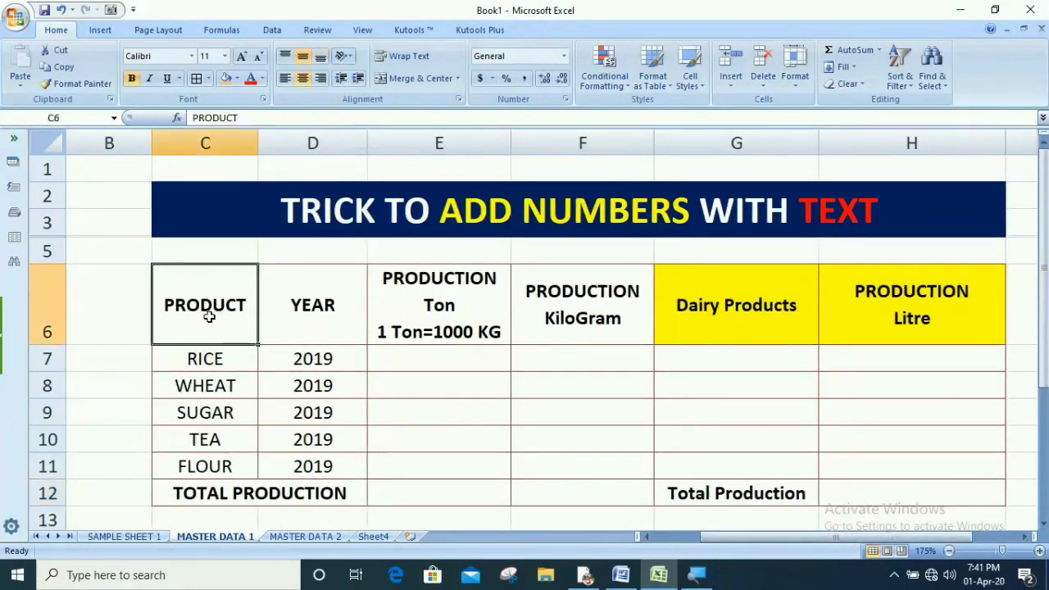
pyautogui.click(283, 318)
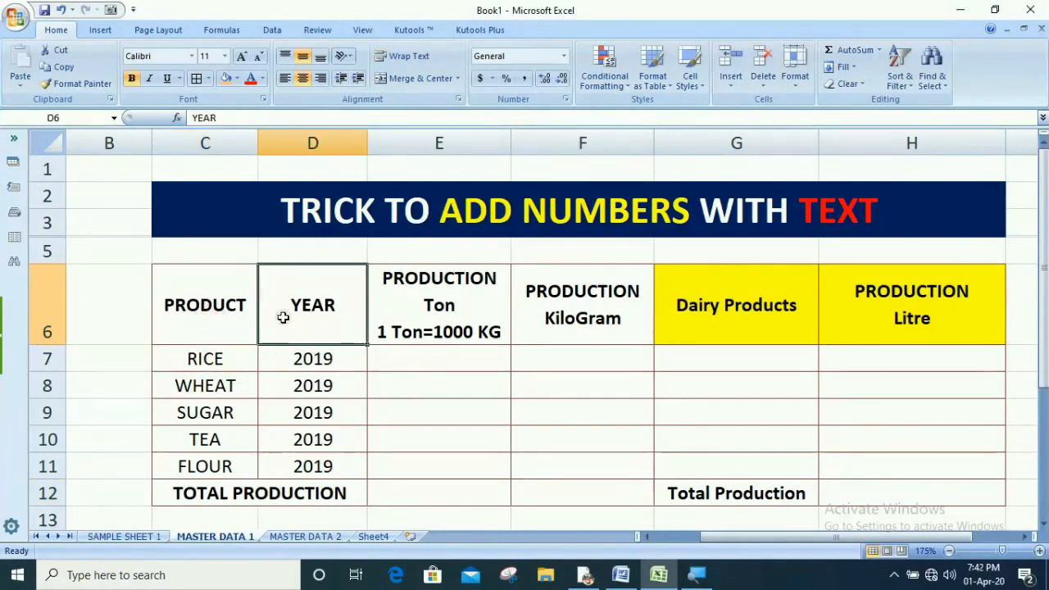
pyautogui.click(430, 315)
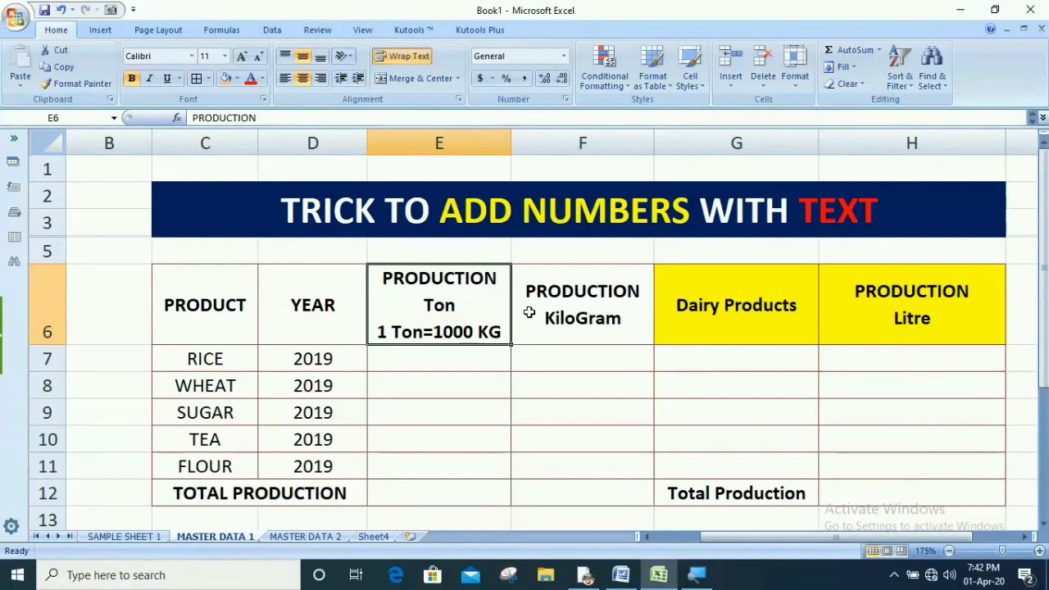
pyautogui.click(556, 318)
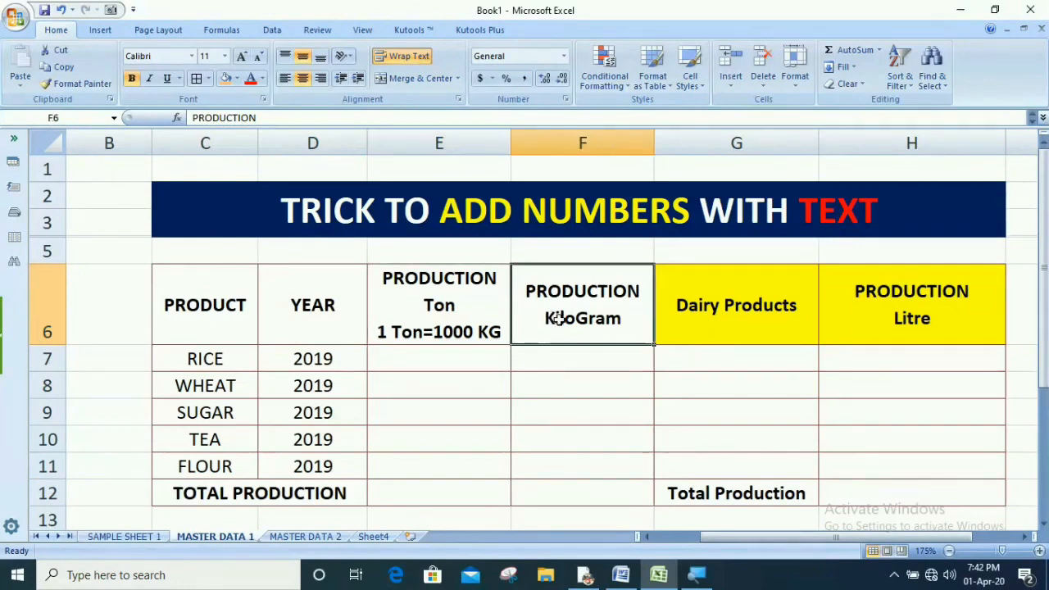
pyautogui.click(737, 315)
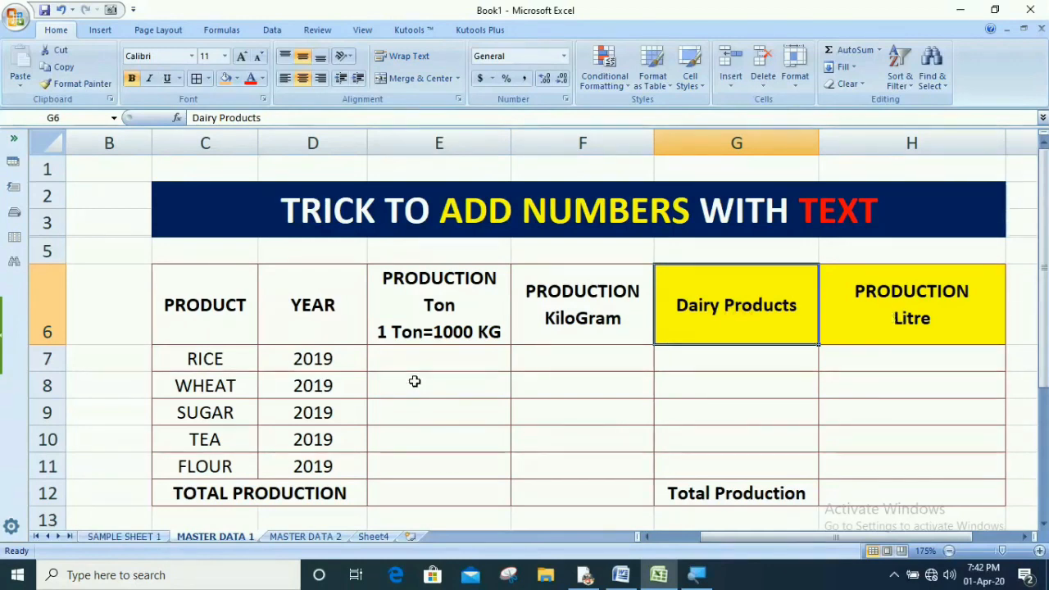
pyautogui.moveTo(415, 354); pyautogui.dragTo(427, 462)
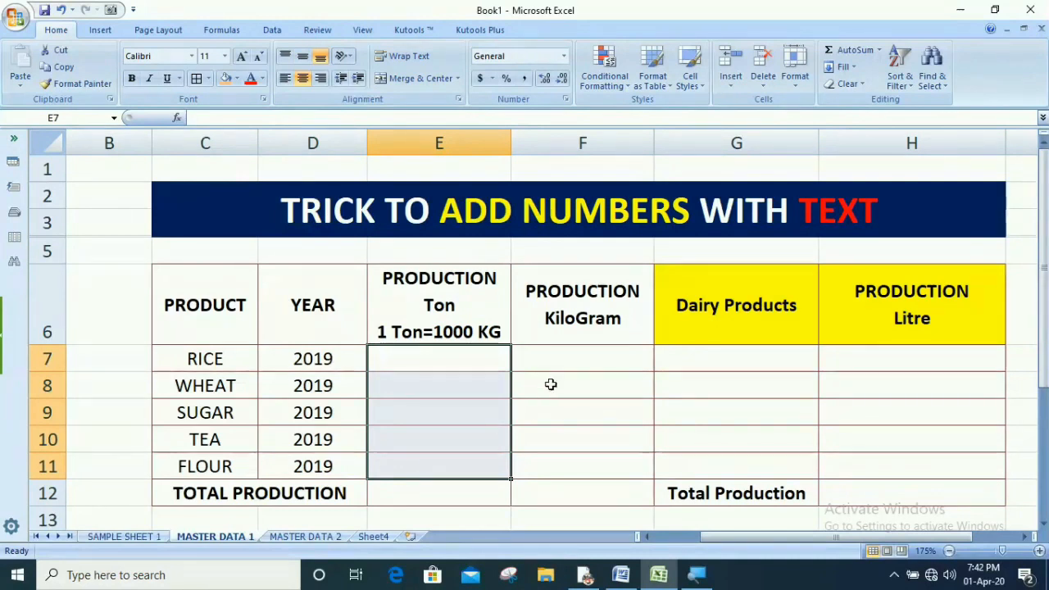
pyautogui.moveTo(571, 353); pyautogui.dragTo(574, 465)
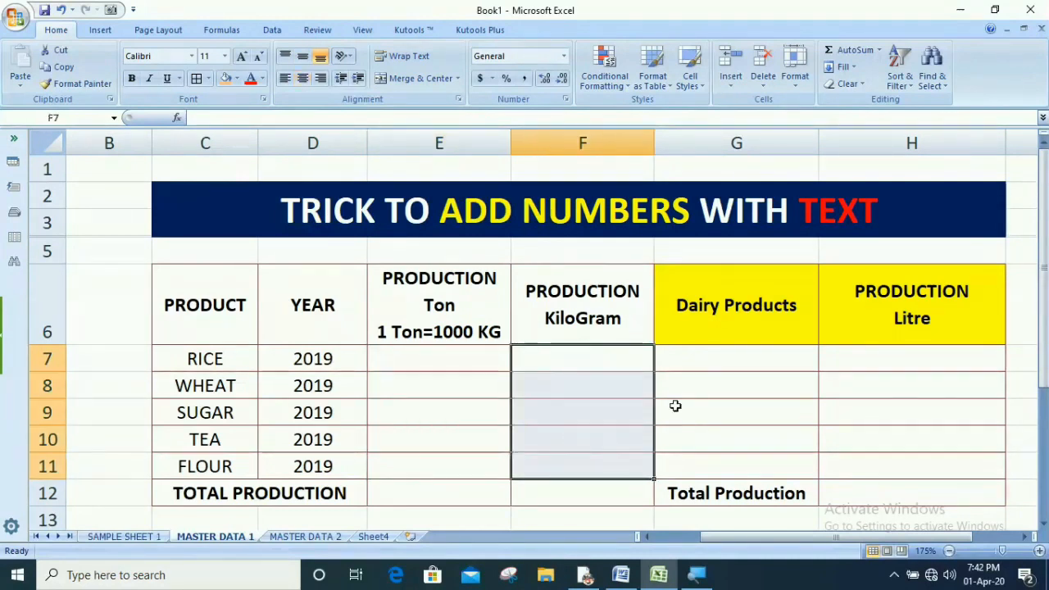
pyautogui.click(730, 362)
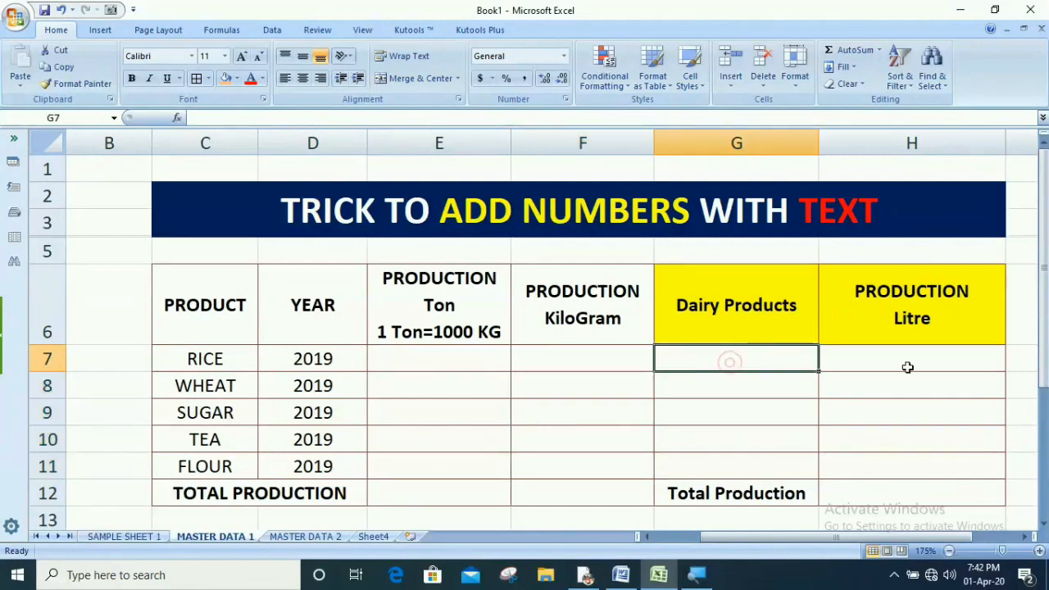
pyautogui.moveTo(905, 366); pyautogui.dragTo(901, 454)
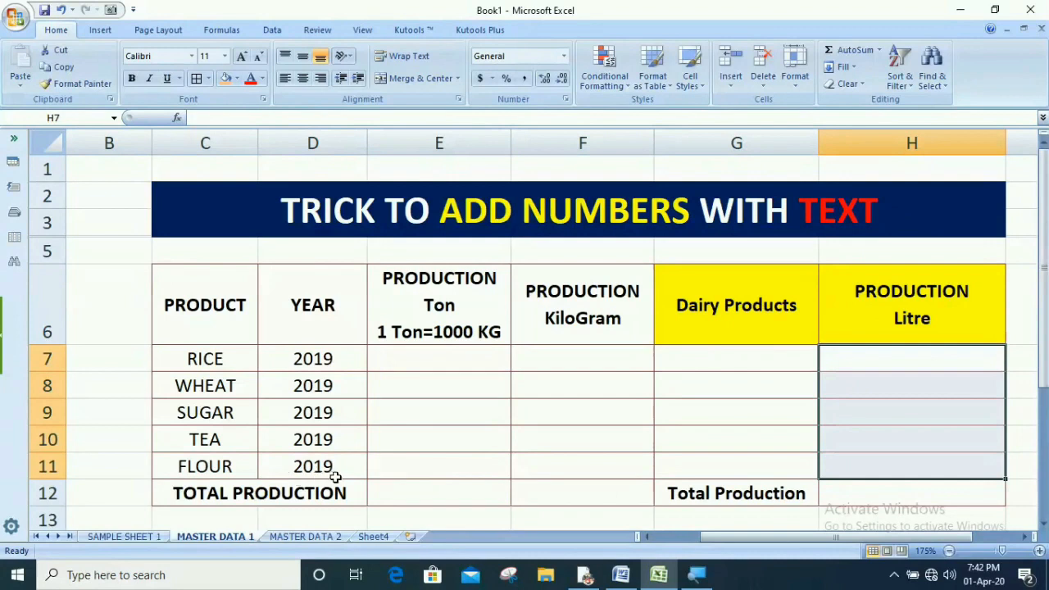
pyautogui.click(422, 510)
pyautogui.scroll(-1, 423, 511)
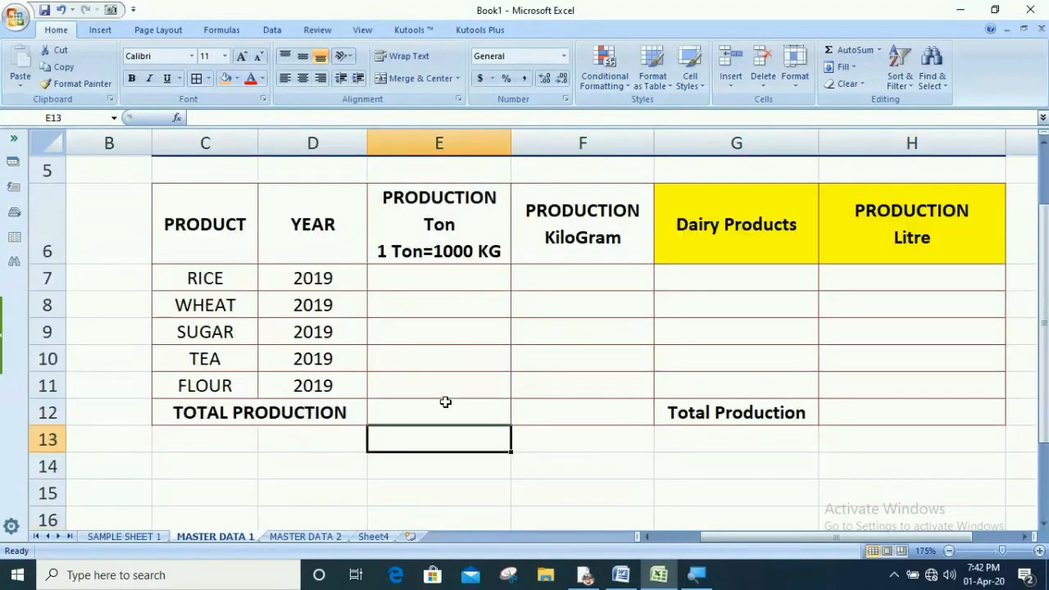
pyautogui.scroll(1, 445, 401)
# - Apply the custom number format 0 "Ton" to cells E7:E12 of the Ton production column
pyautogui.moveTo(435, 363); pyautogui.dragTo(437, 483)
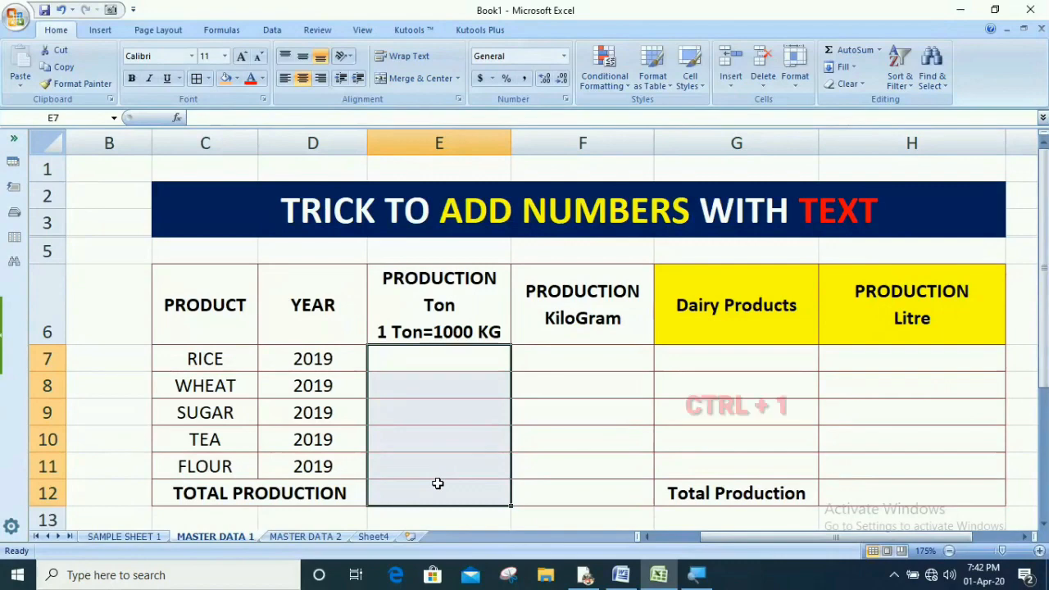
pyautogui.hotkey('ctrl', '1')
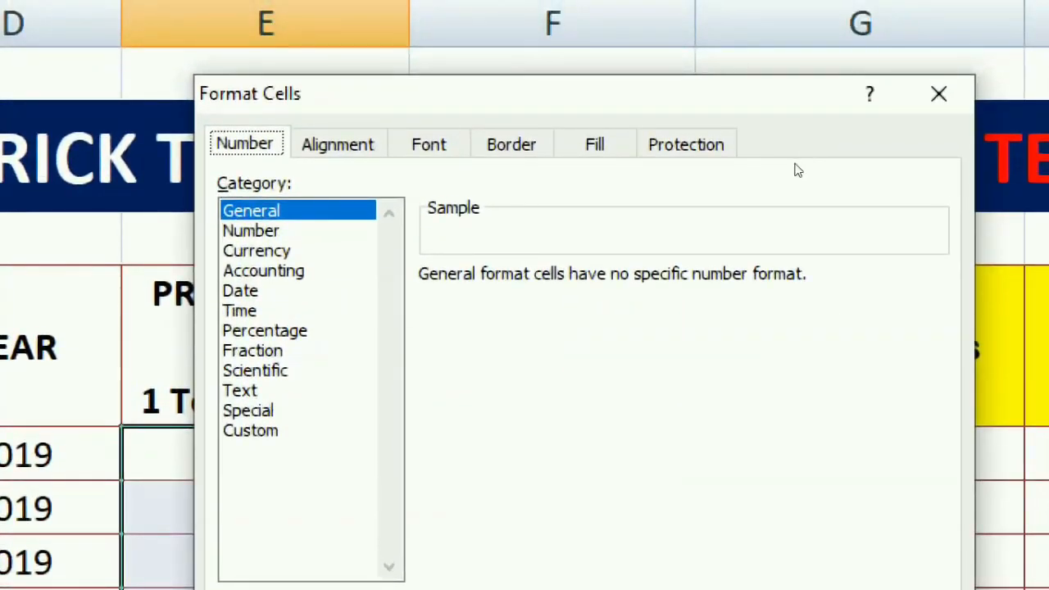
pyautogui.moveTo(600, 180); pyautogui.dragTo(640, 172)
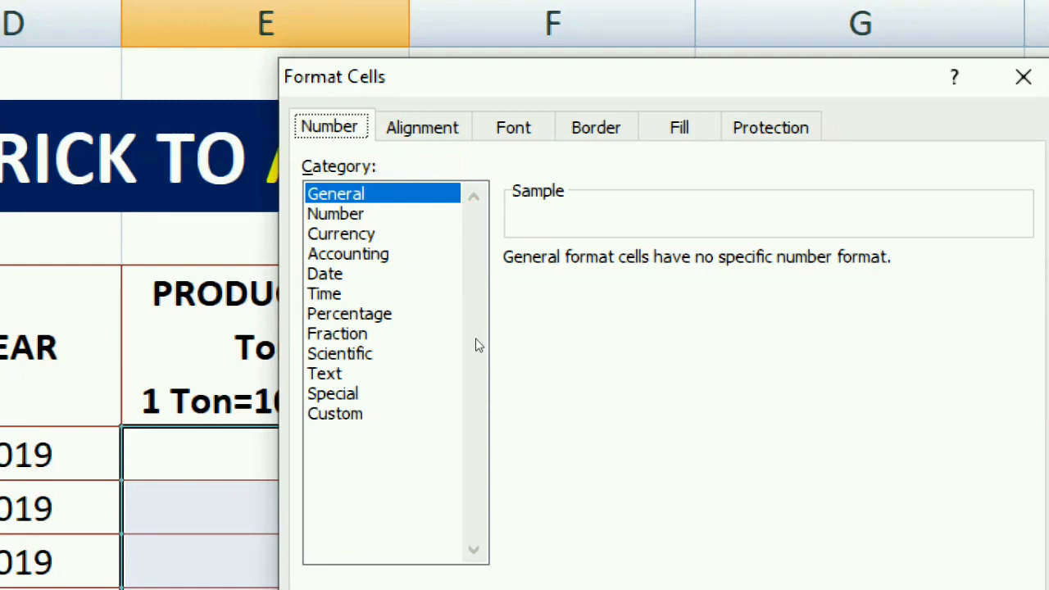
pyautogui.click(360, 414)
pyautogui.moveTo(696, 76); pyautogui.dragTo(793, 45)
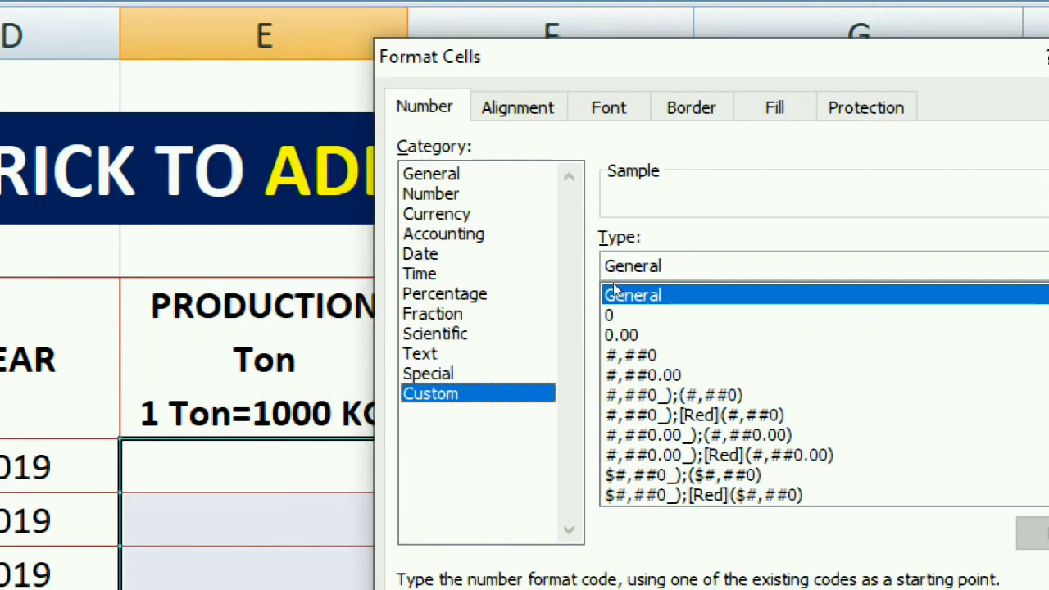
pyautogui.press('Down')
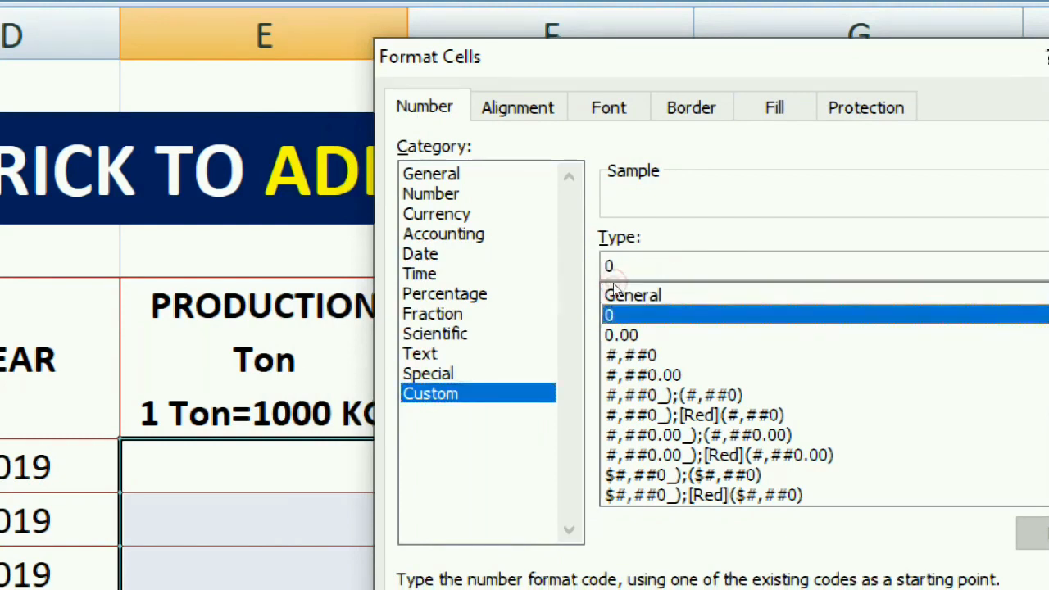
pyautogui.click(616, 258)
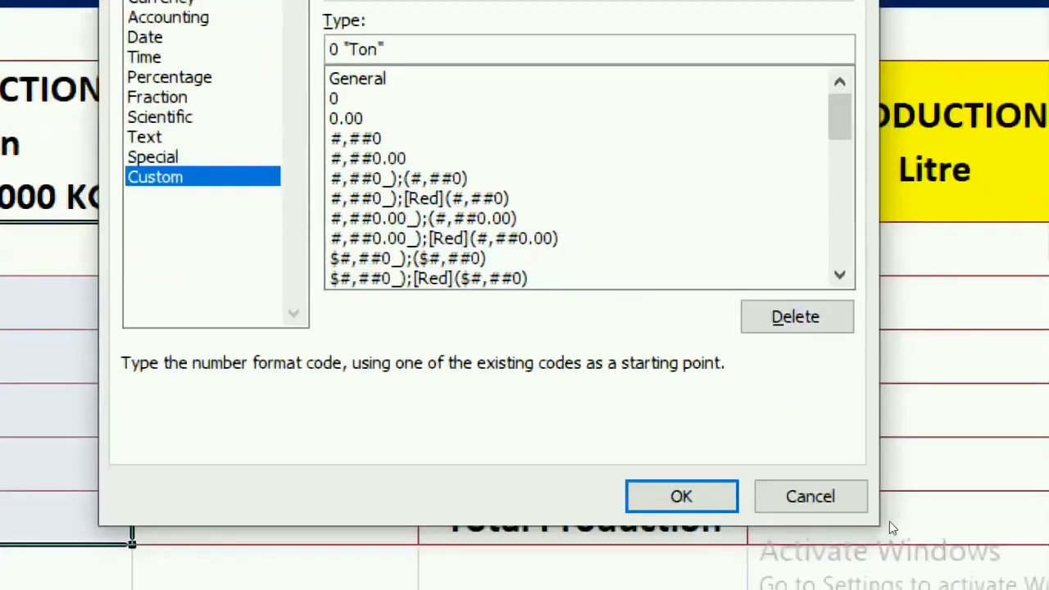
pyautogui.press('Return')
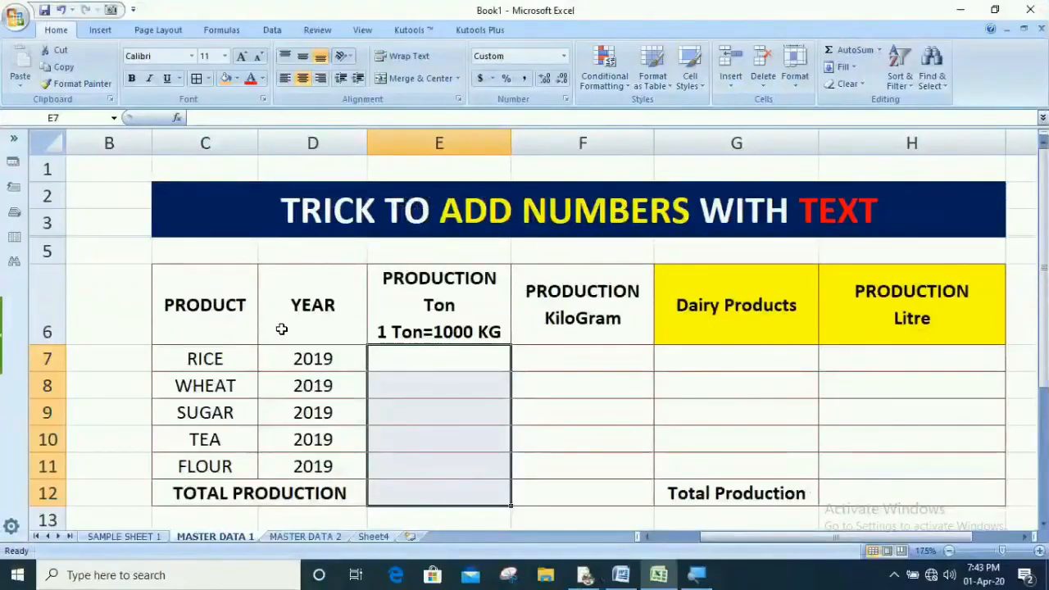
# - Enter the Ton production figures: RICE 650, WHEAT 800, SUGAR 700, TEA 650 and FLOUR 1200
pyautogui.click(338, 321)
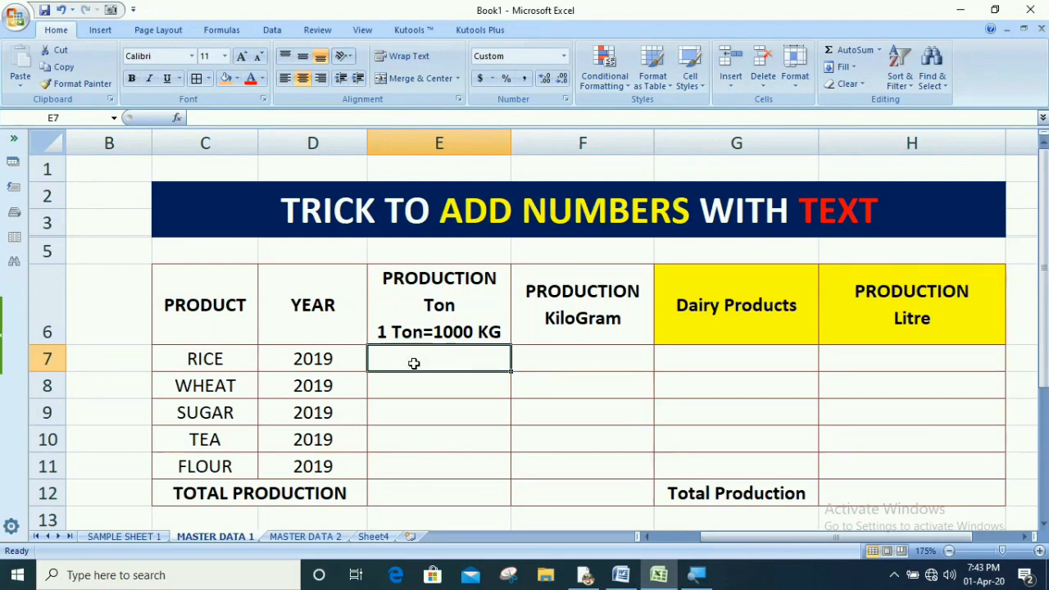
pyautogui.write('650')
pyautogui.press('Return')
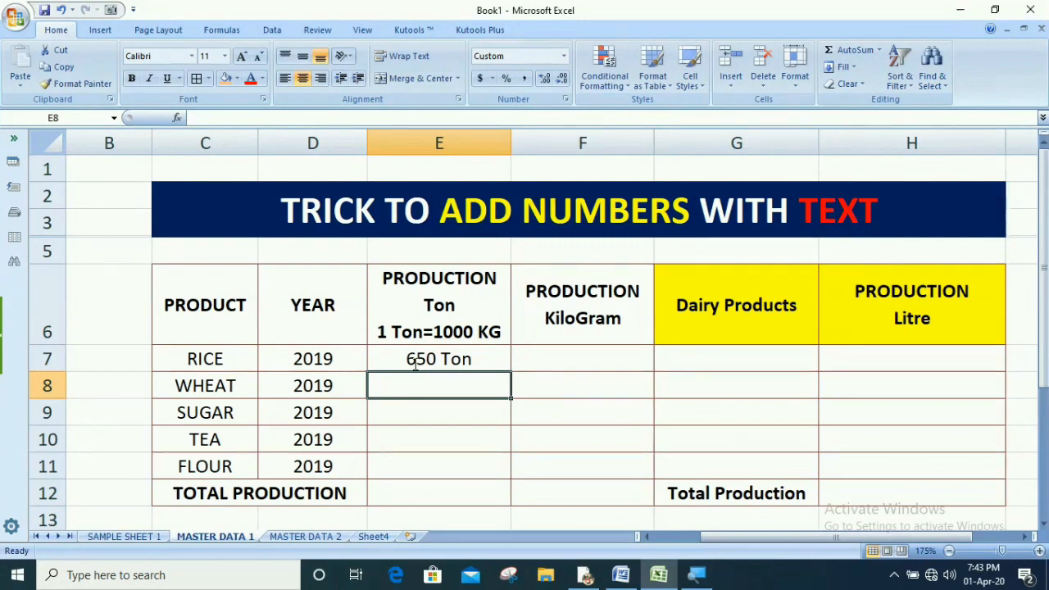
pyautogui.write('800')
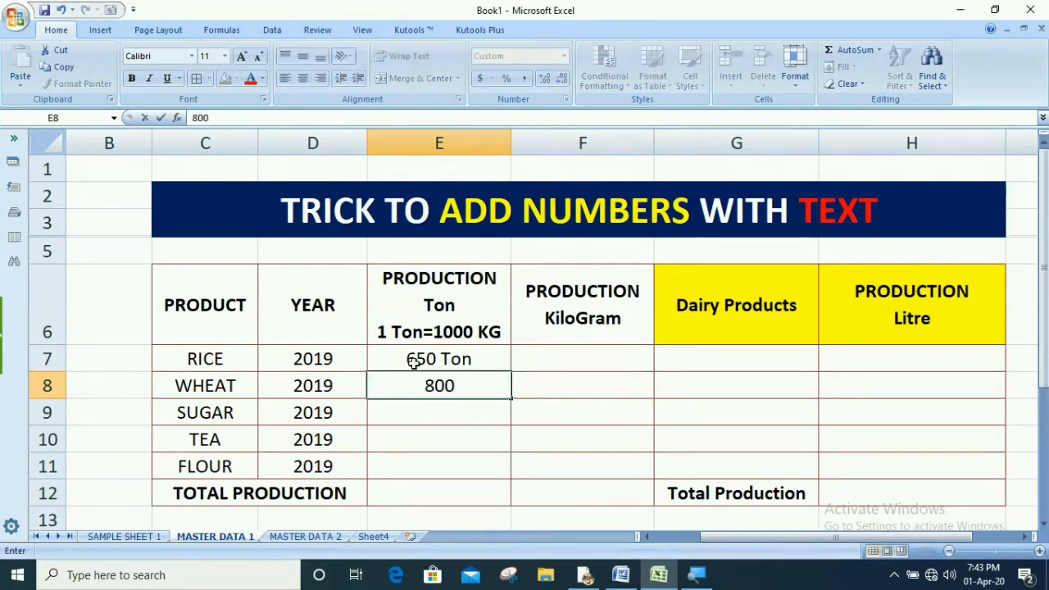
pyautogui.press('Return')
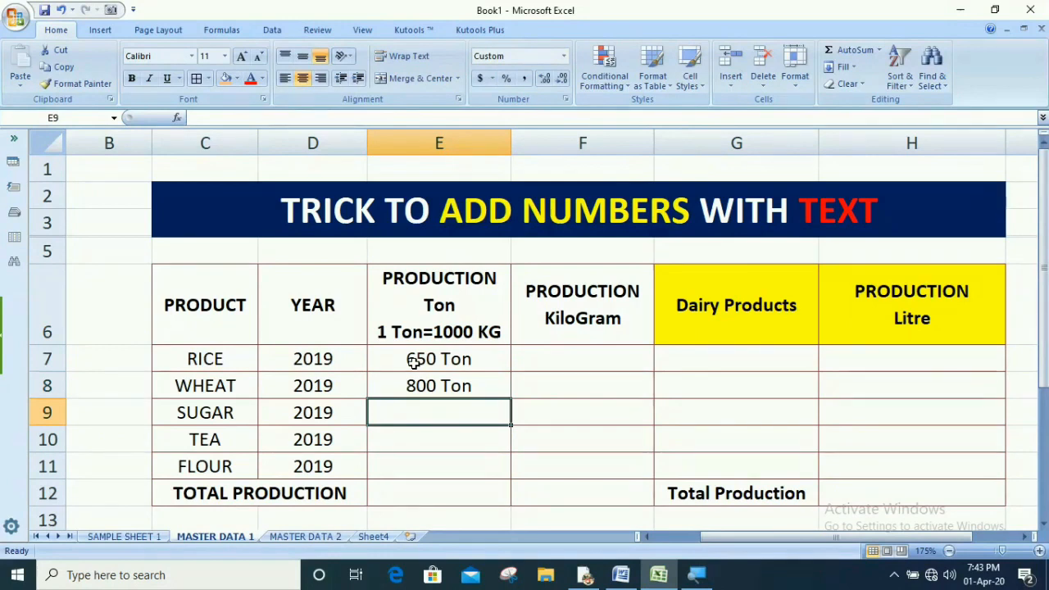
pyautogui.write('700')
pyautogui.press('Return')
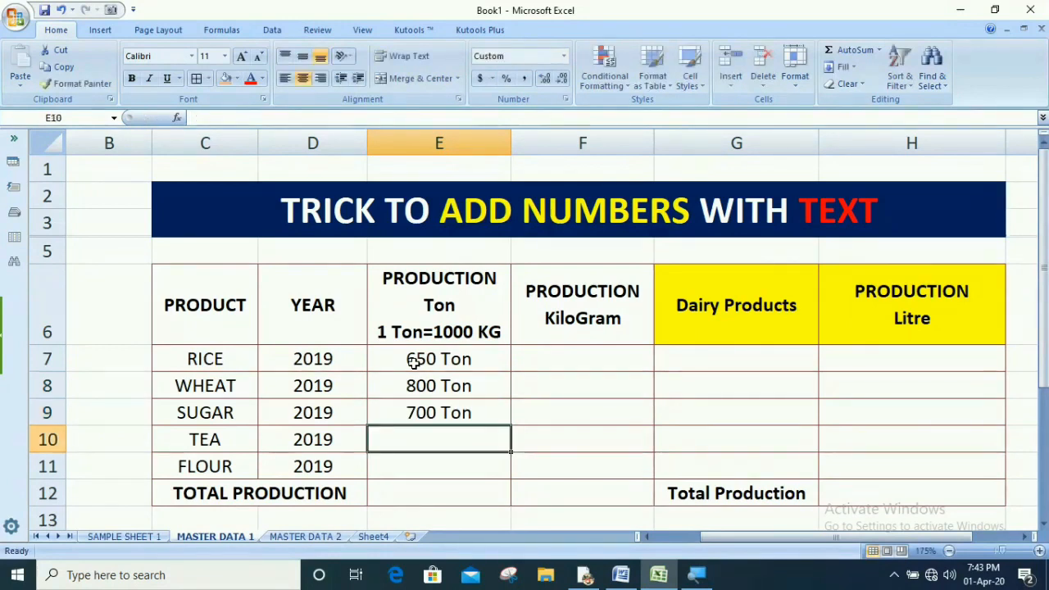
pyautogui.write('650')
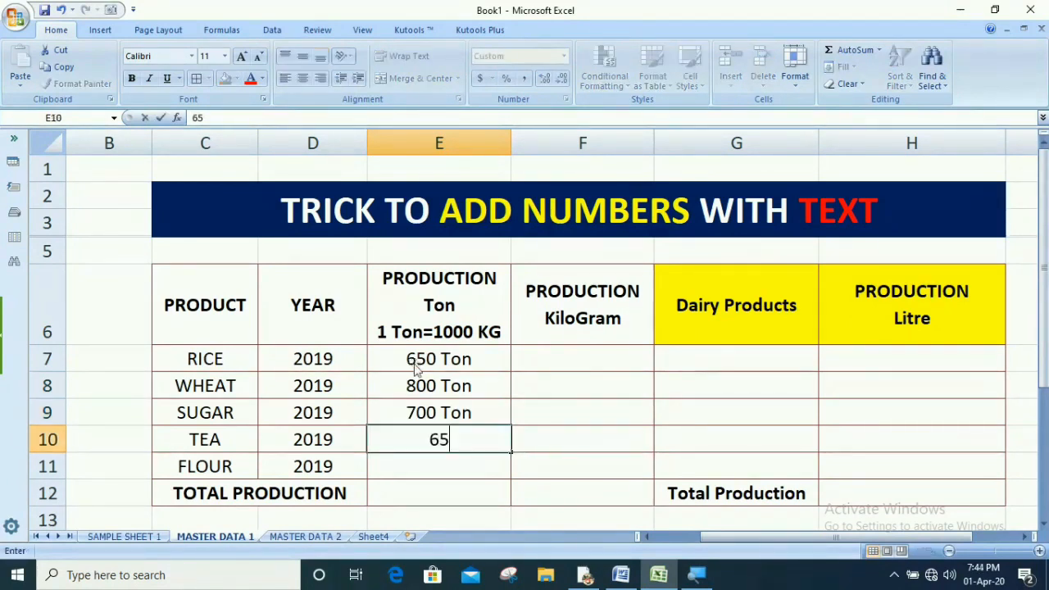
pyautogui.press('Return')
pyautogui.write('1200 Ton')
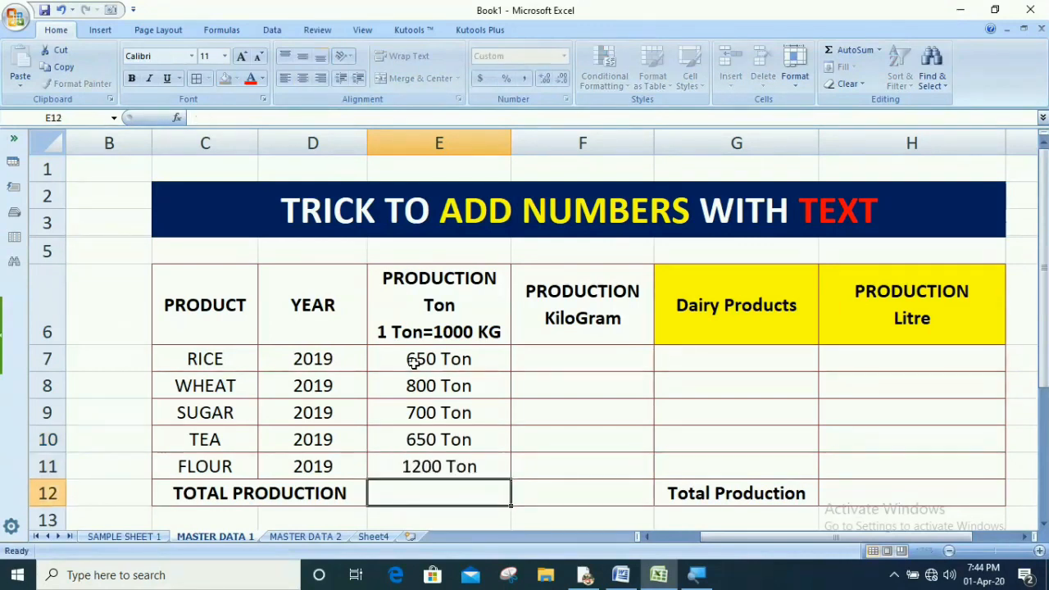
pyautogui.press('Return')
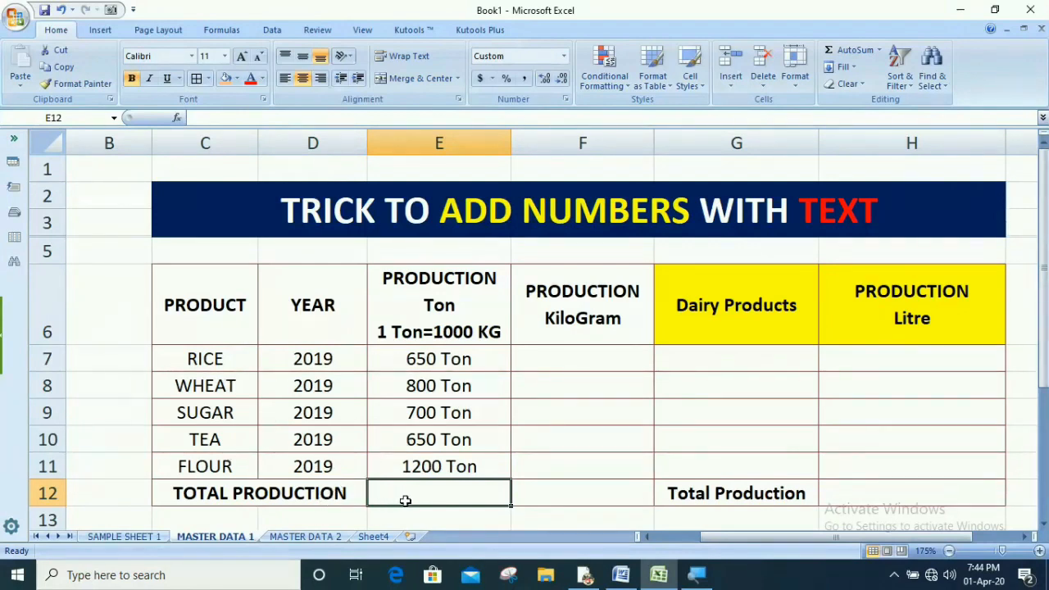
# - Total the Ton production figures in E12 with a SUM formula over E7:E11
pyautogui.write('=')
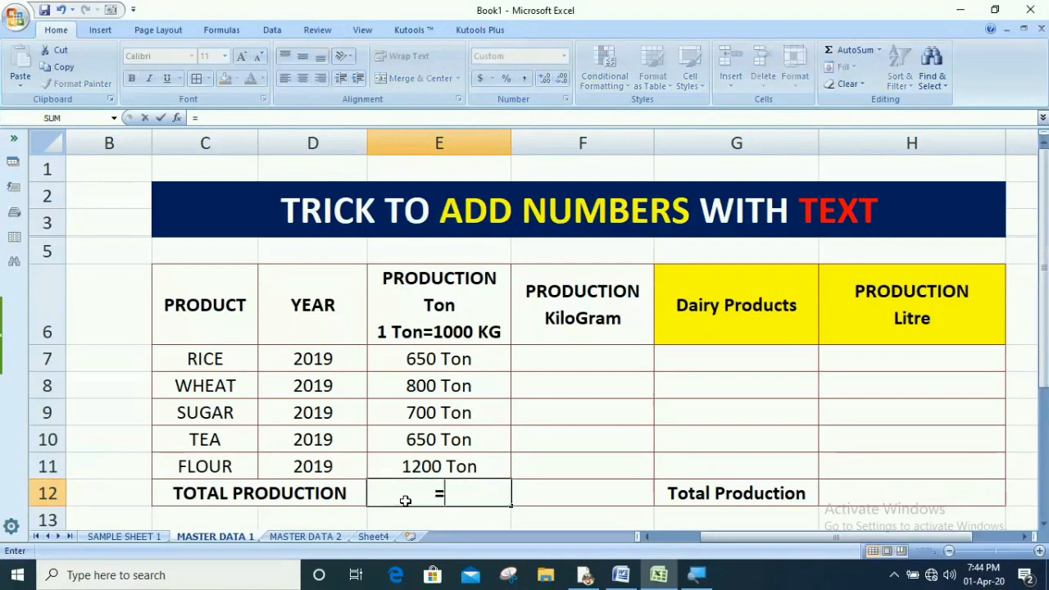
pyautogui.write('su')
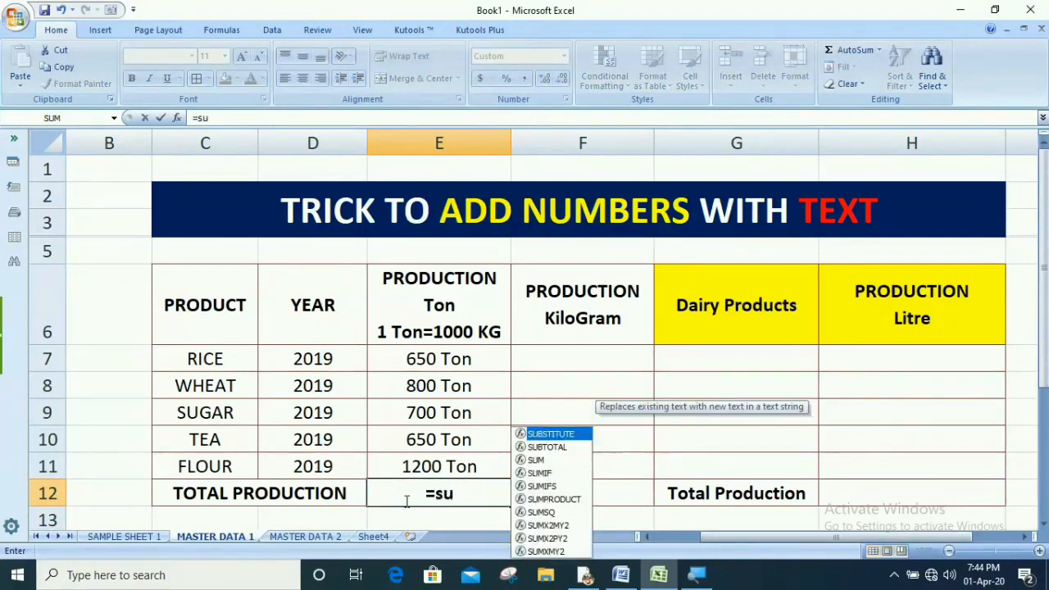
pyautogui.write('m')
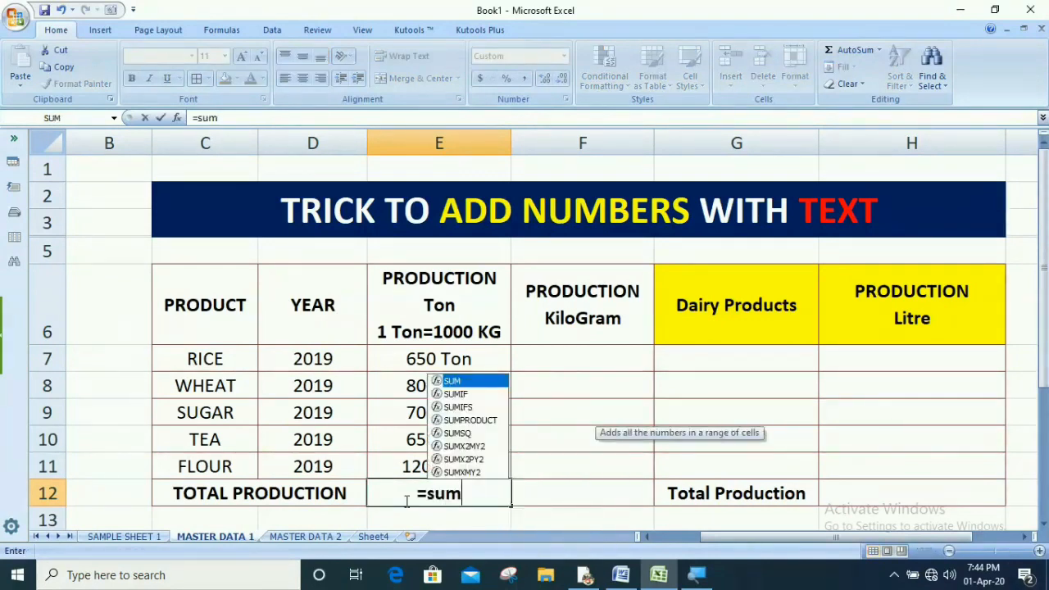
pyautogui.press('Tab')
pyautogui.moveTo(441, 359); pyautogui.dragTo(441, 466)
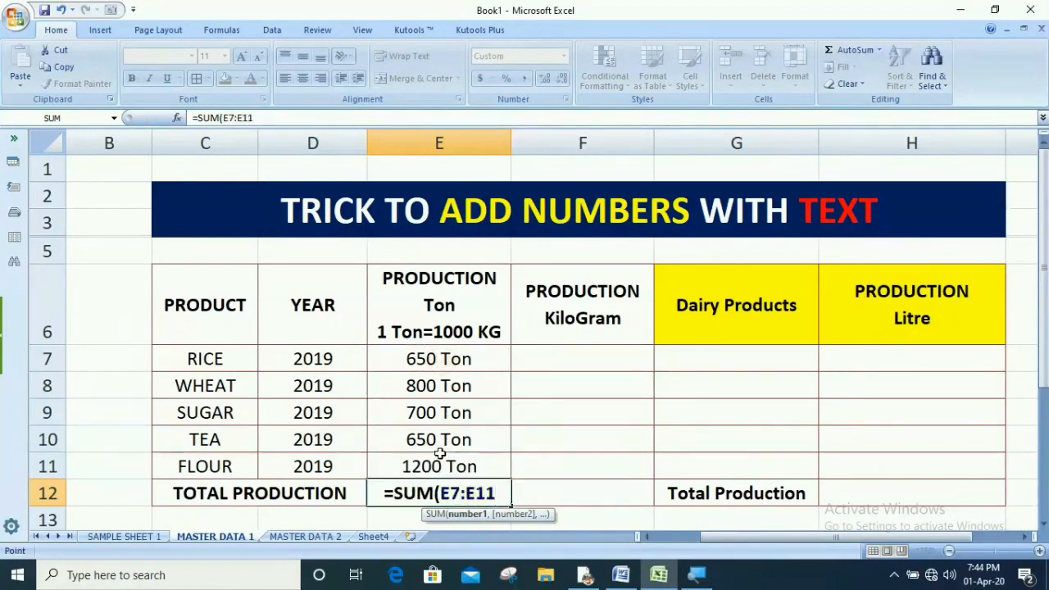
pyautogui.press('Return')
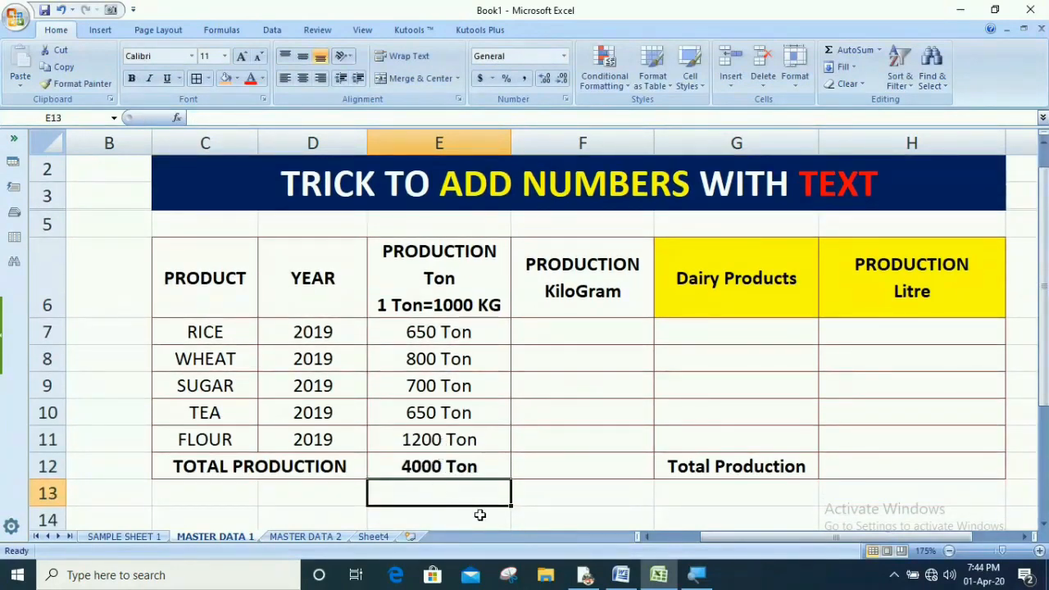
pyautogui.click(537, 503)
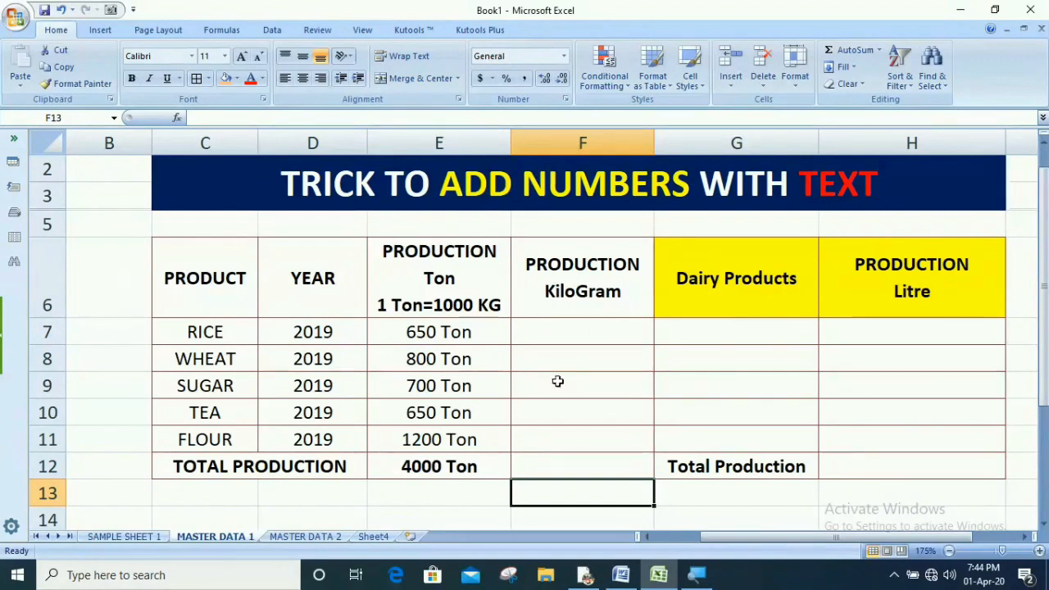
pyautogui.click(580, 340)
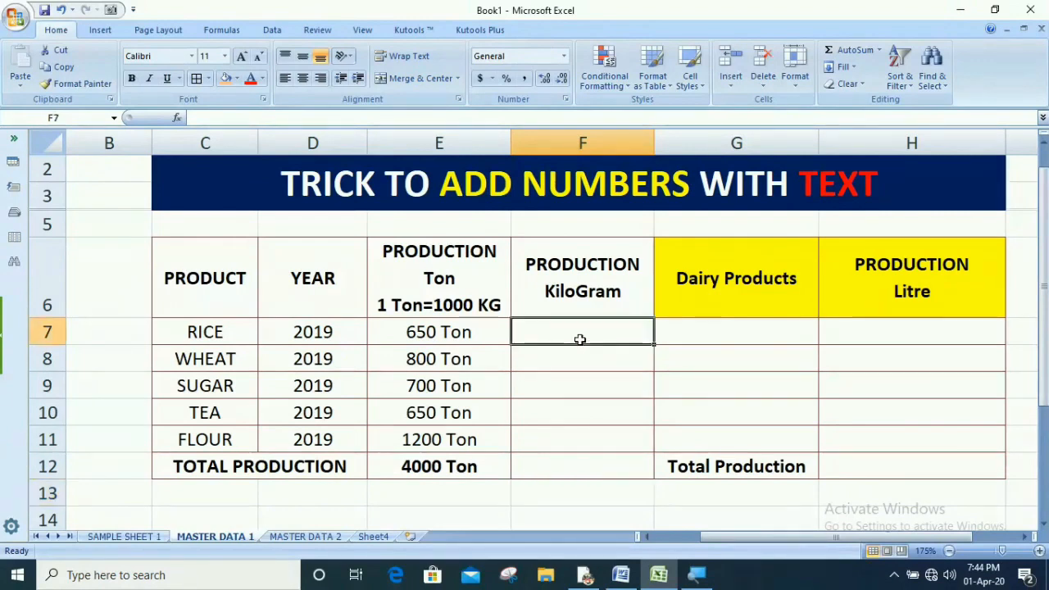
pyautogui.click(546, 504)
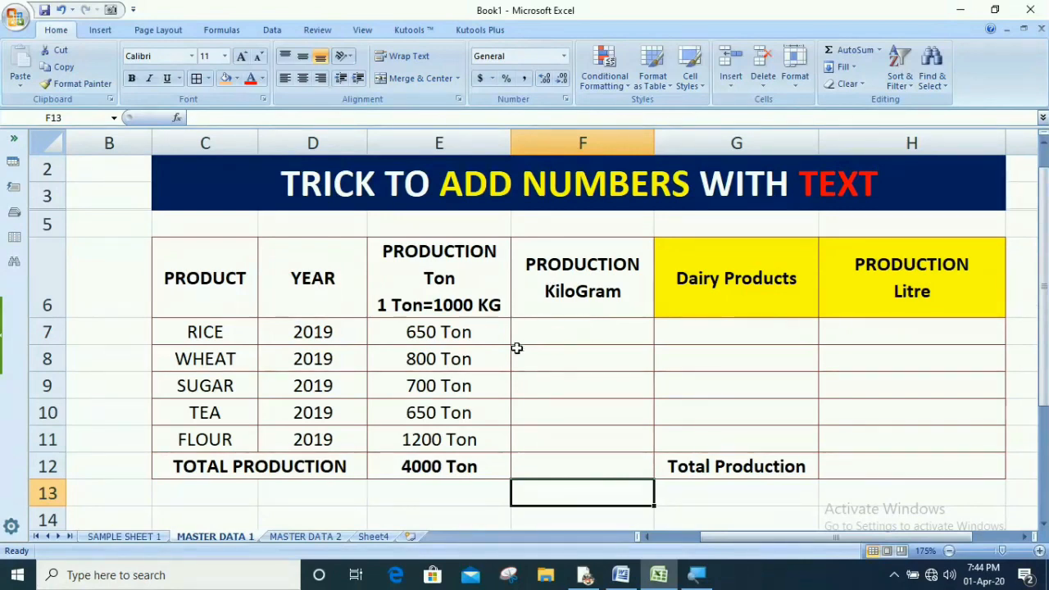
pyautogui.moveTo(585, 329); pyautogui.dragTo(587, 366)
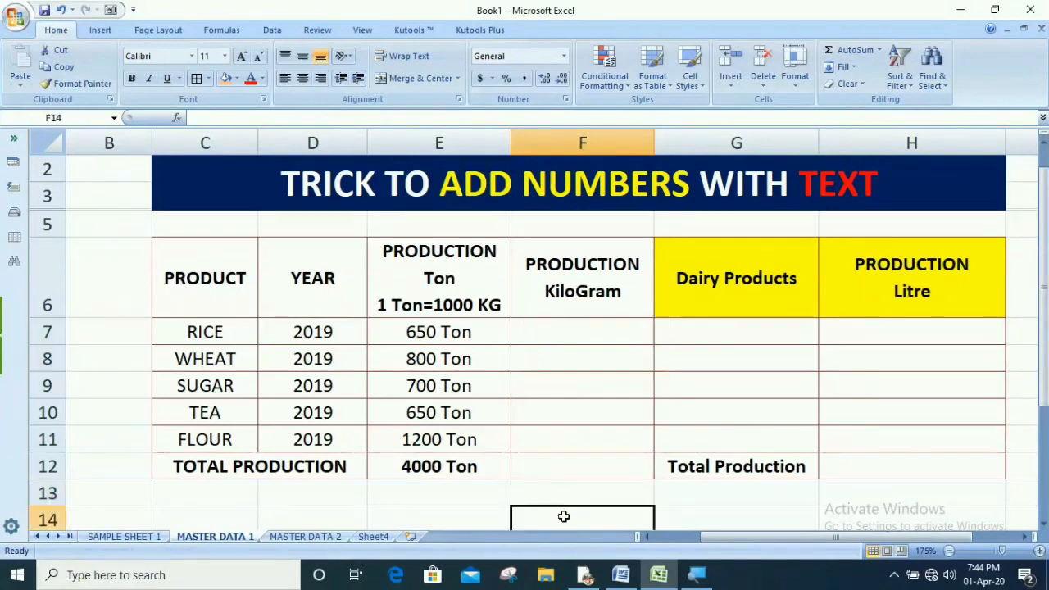
# - Apply the custom number format 0 "KG" to cells F7:F12 of the KiloGram production column
pyautogui.moveTo(601, 328); pyautogui.dragTo(607, 459)
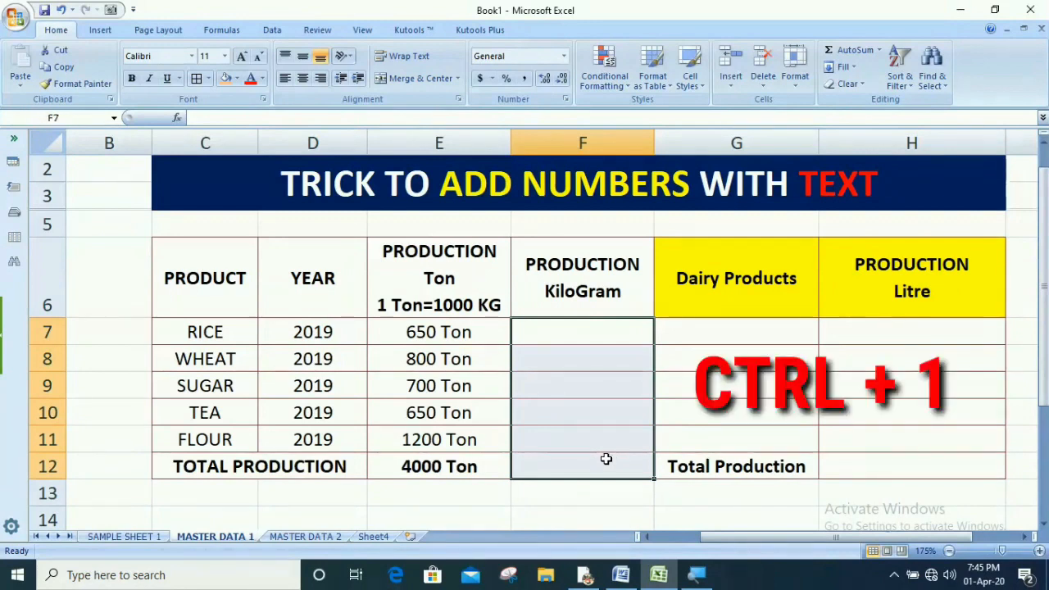
pyautogui.hotkey('ctrl', '1')
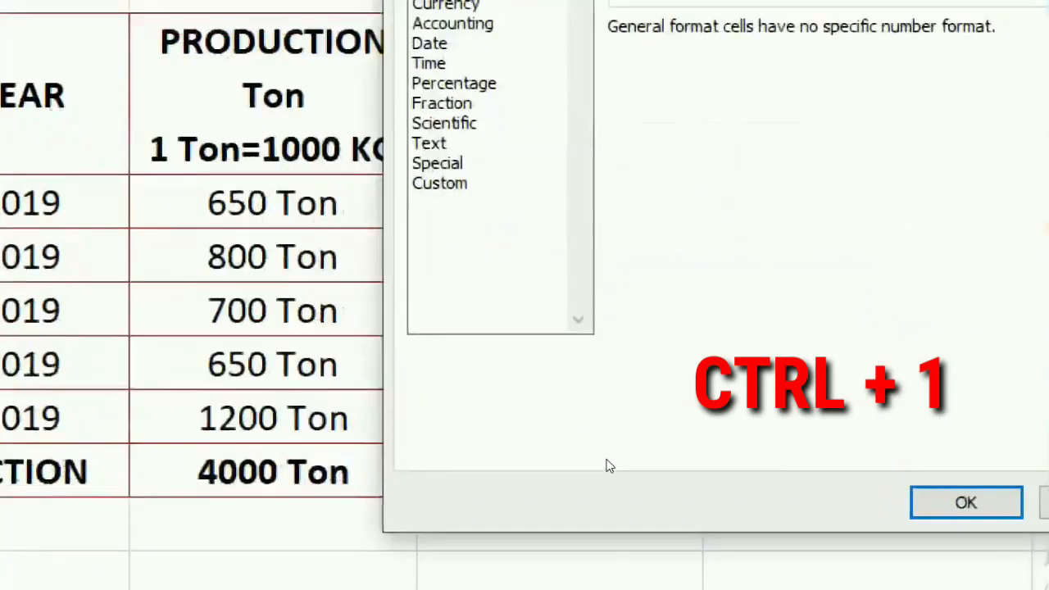
pyautogui.click(518, 323)
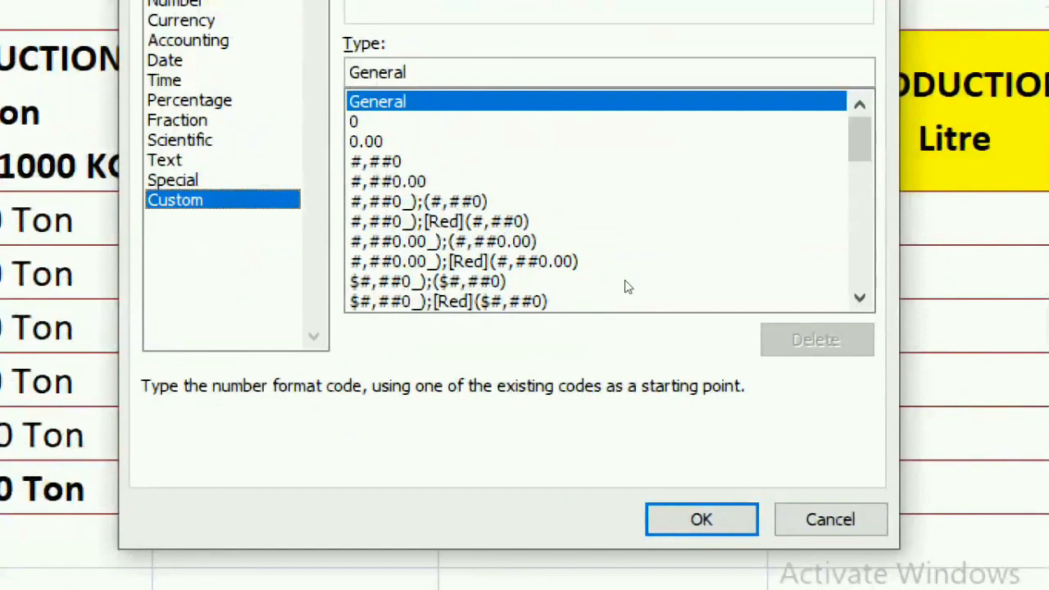
pyautogui.press('Down')
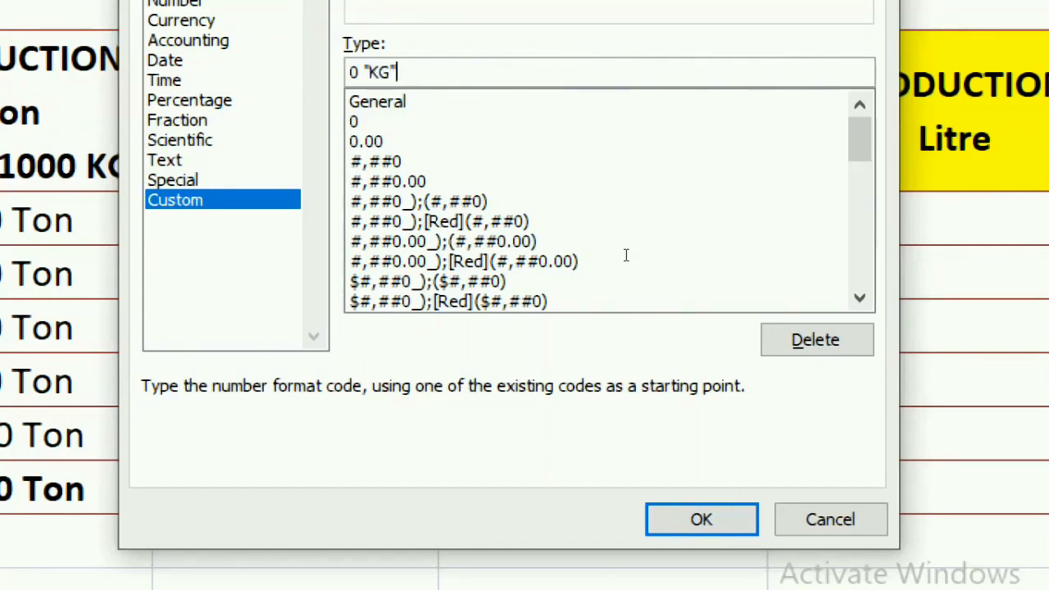
pyautogui.press('Return')
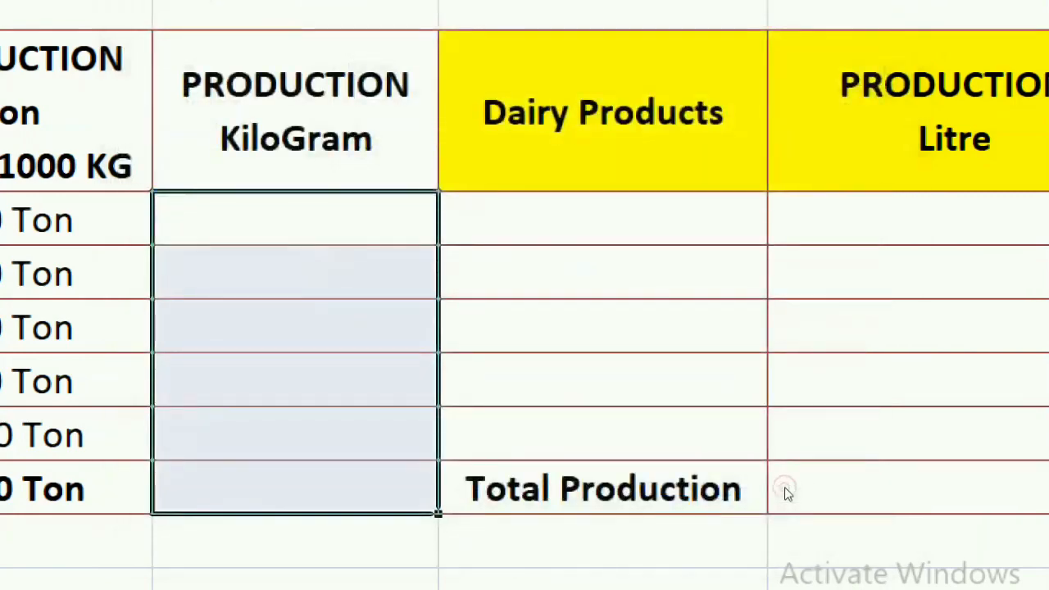